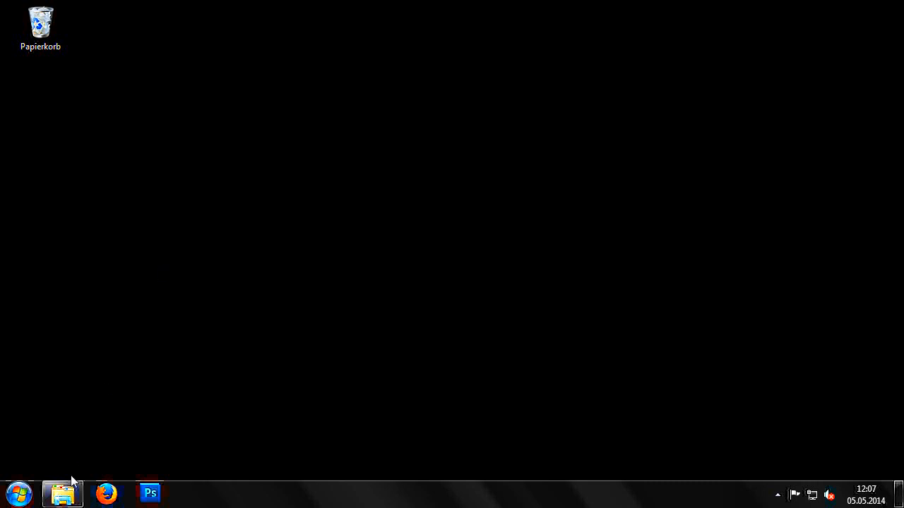
# Step: Copy the crateTest zip archive from the Downloads folder onto the desktop and close the folder window
pyautogui.click(65, 492)
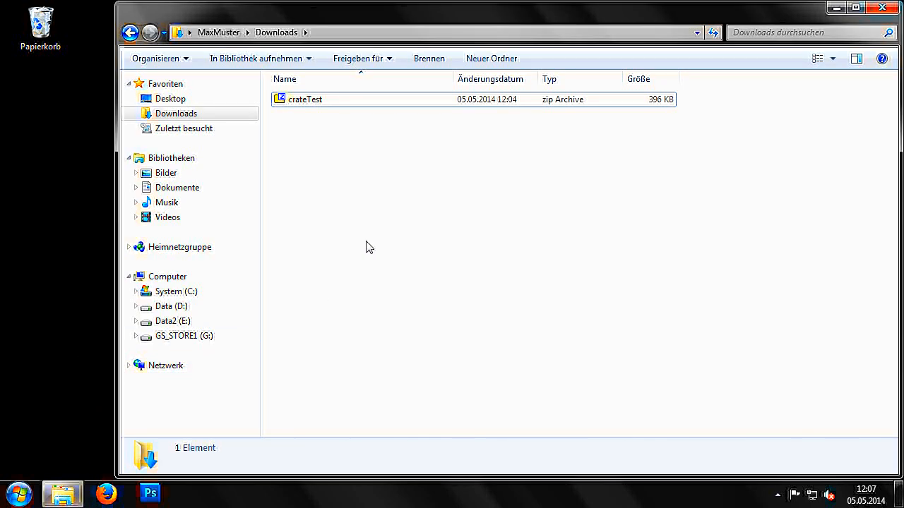
pyautogui.rightClick(318, 104)
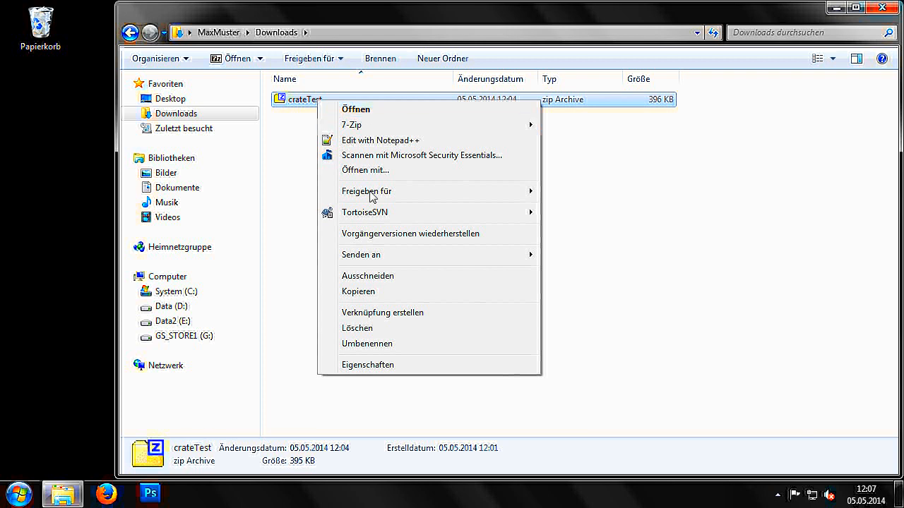
pyautogui.click(353, 292)
pyautogui.rightClick(30, 174)
pyautogui.click(74, 255)
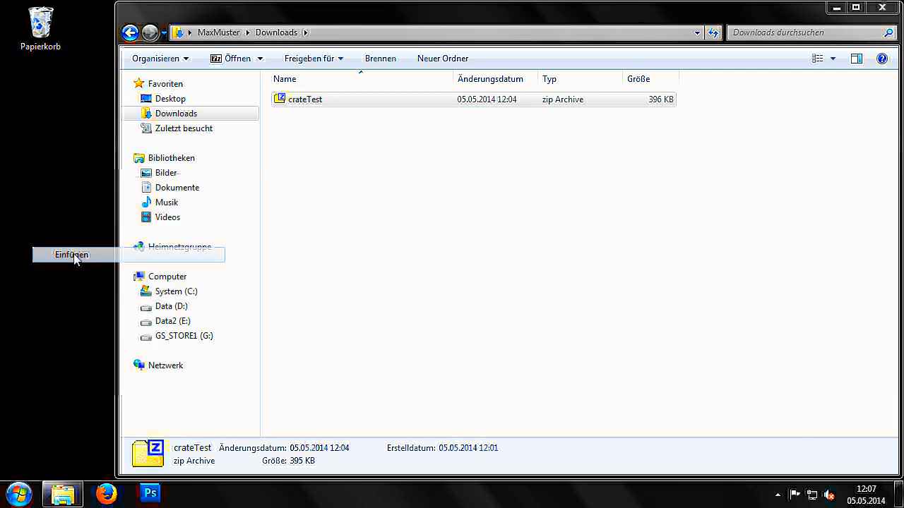
pyautogui.click(887, 10)
# Step: Extract the crateTest archive directly onto the desktop with 7-Zip
pyautogui.rightClick(33, 104)
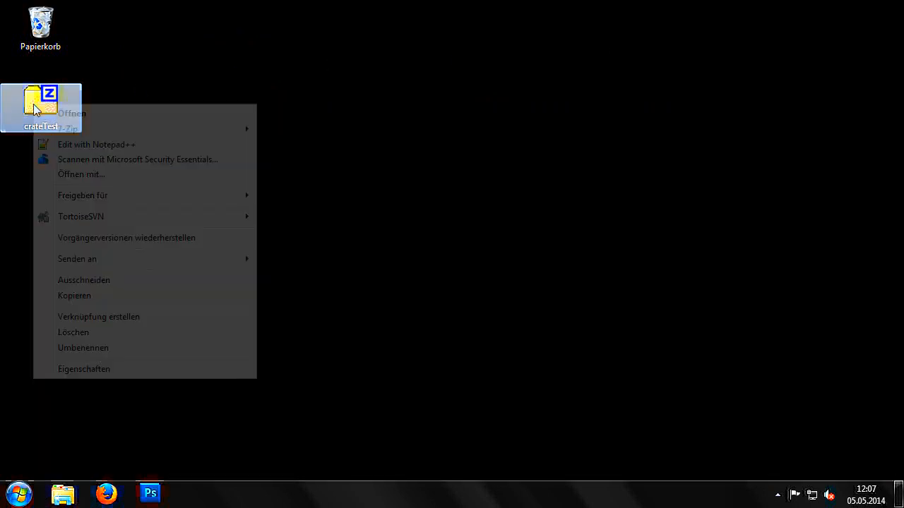
pyautogui.moveTo(143, 128)
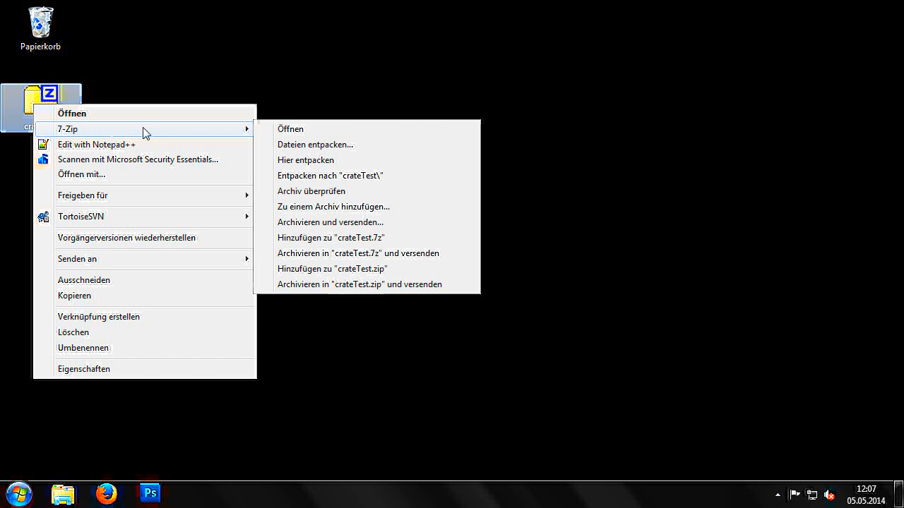
pyautogui.click(342, 161)
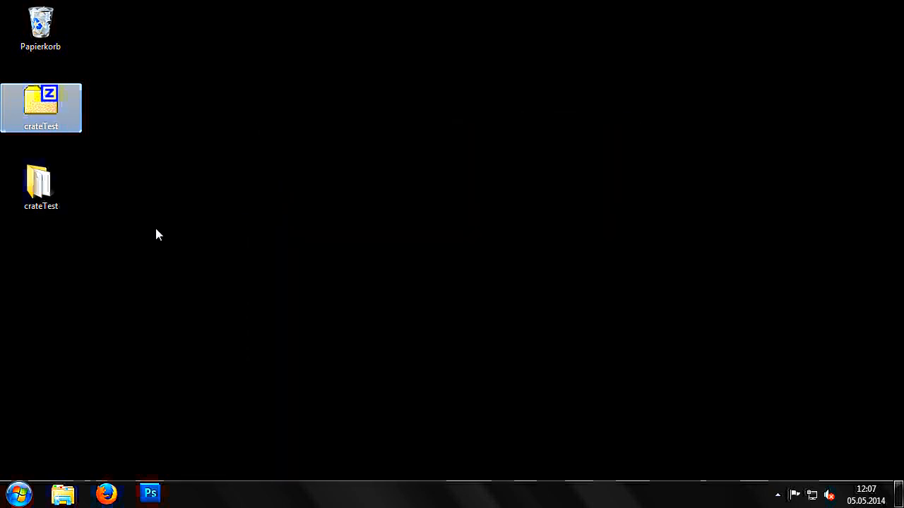
# Step: Open the crate i3d file from the extracted crateTest folder in GIANTS Editor and dismiss the welcome window
pyautogui.doubleClick(44, 185)
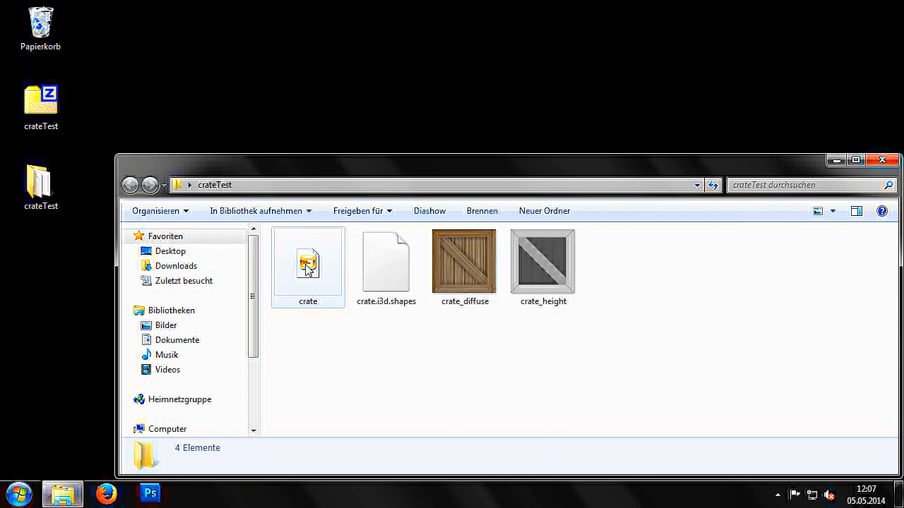
pyautogui.click(308, 268)
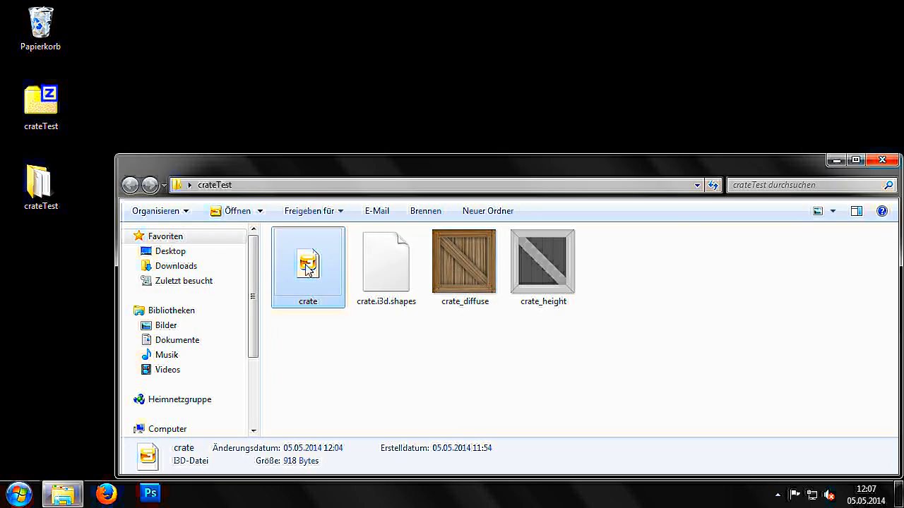
pyautogui.doubleClick(309, 269)
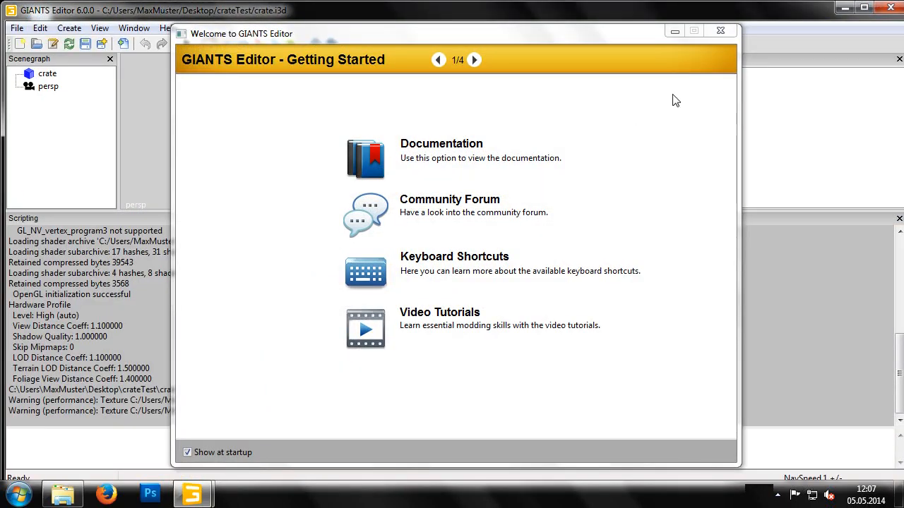
pyautogui.click(722, 31)
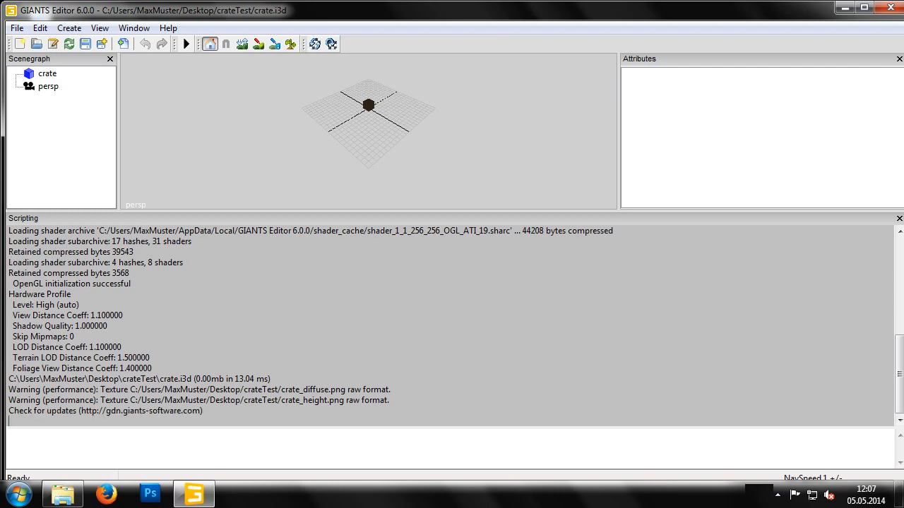
# Step: Examine the texture messages for crate_diffuse.png and crate_height.png in the scripting log, and close the editor
pyautogui.moveTo(203, 410); pyautogui.dragTo(183, 410)
pyautogui.moveTo(390, 399); pyautogui.dragTo(6, 389)
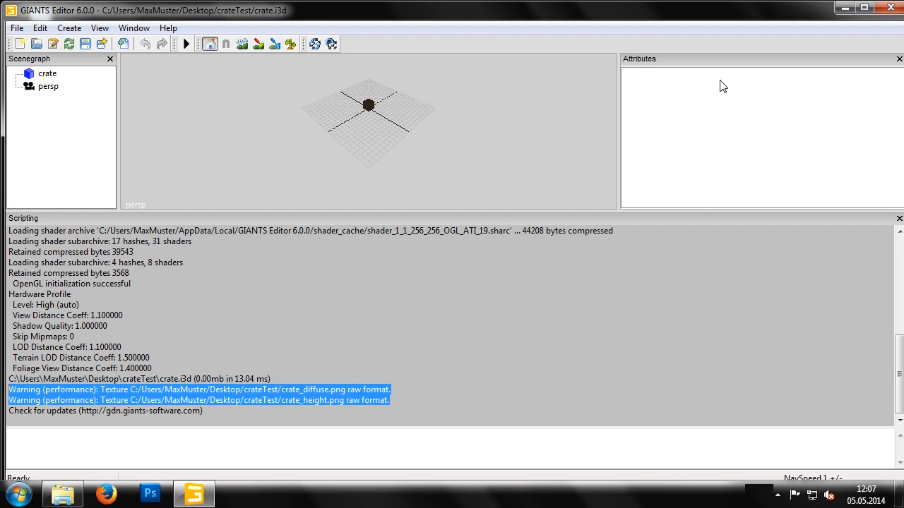
pyautogui.click(893, 10)
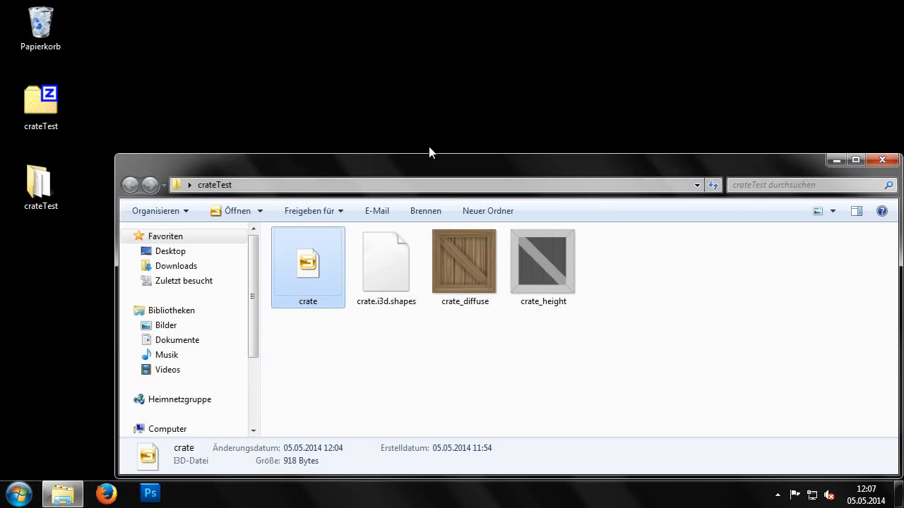
# Step: Open the crate_diffuse and crate_height textures from the crateTest folder in Photoshop, declining the Adobe Product Improvement Program
pyautogui.click(329, 361)
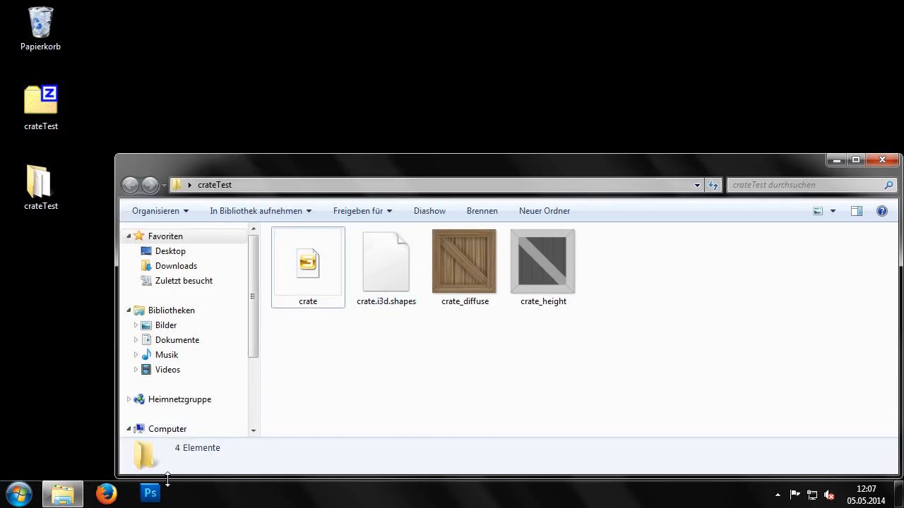
pyautogui.click(156, 497)
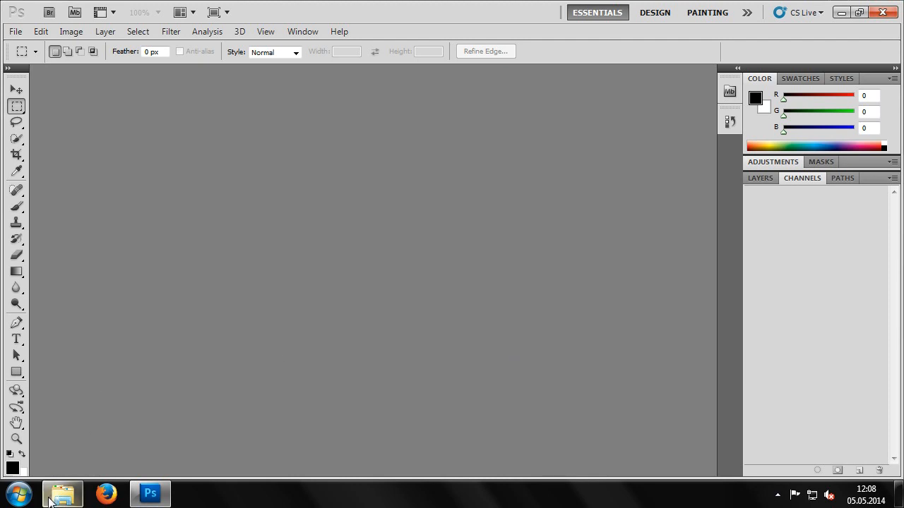
pyautogui.click(76, 486)
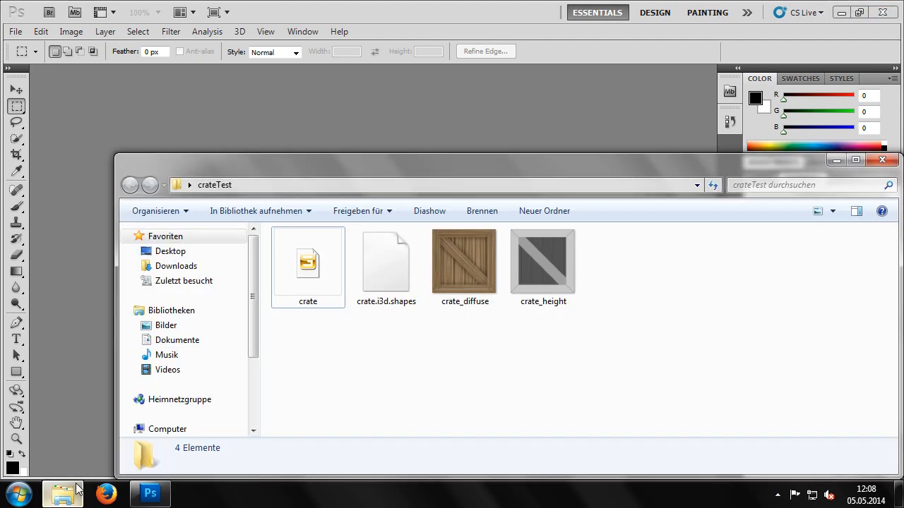
pyautogui.moveTo(470, 263); pyautogui.dragTo(302, 104)
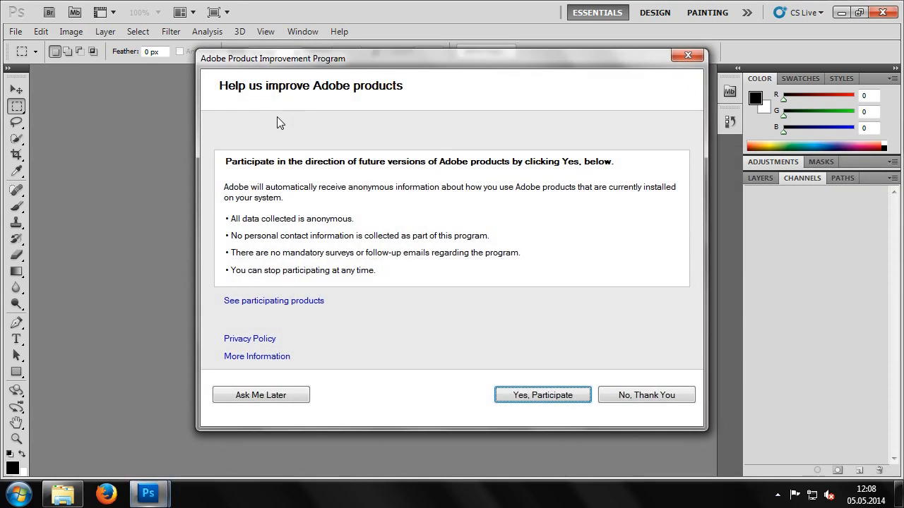
pyautogui.click(648, 395)
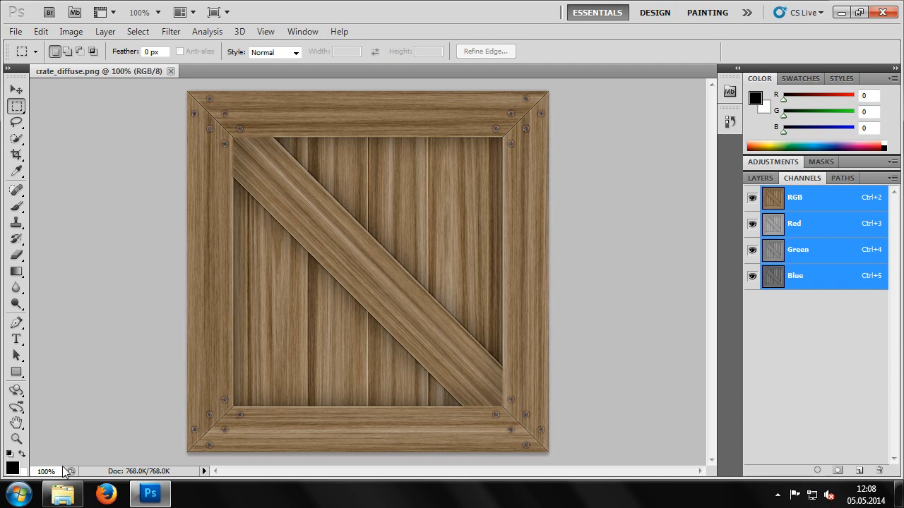
pyautogui.click(64, 497)
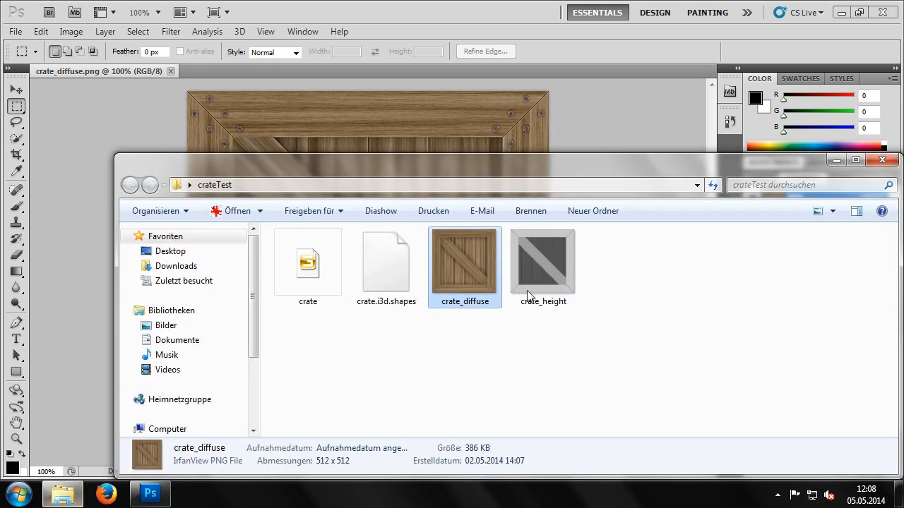
pyautogui.moveTo(544, 269); pyautogui.dragTo(249, 70)
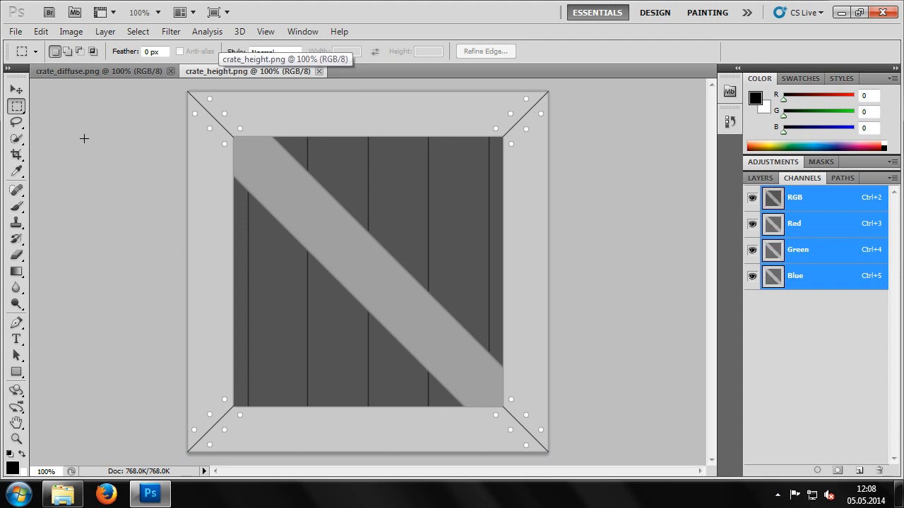
# Step: Start the NVIDIA NormalMapFilter on the crate_height image with the 4 sample filter type and Invert Y enabled
pyautogui.click(17, 90)
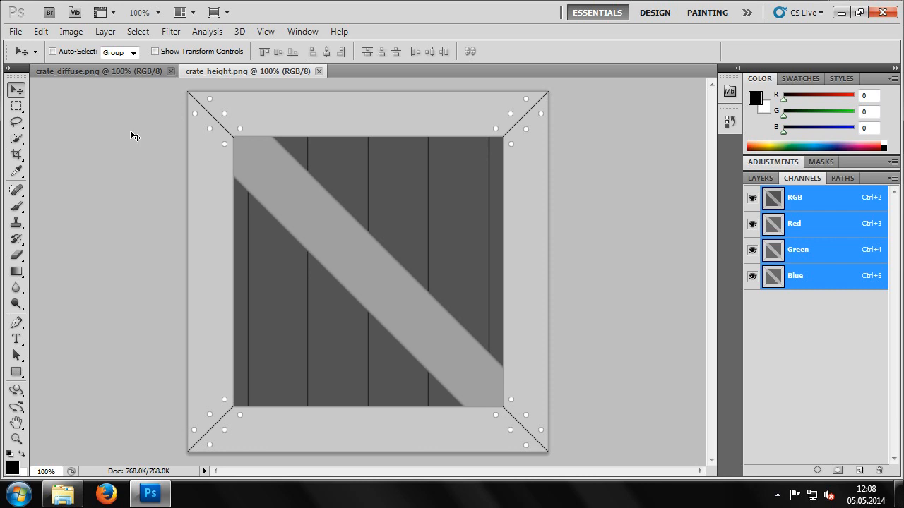
pyautogui.click(171, 31)
pyautogui.moveTo(235, 341)
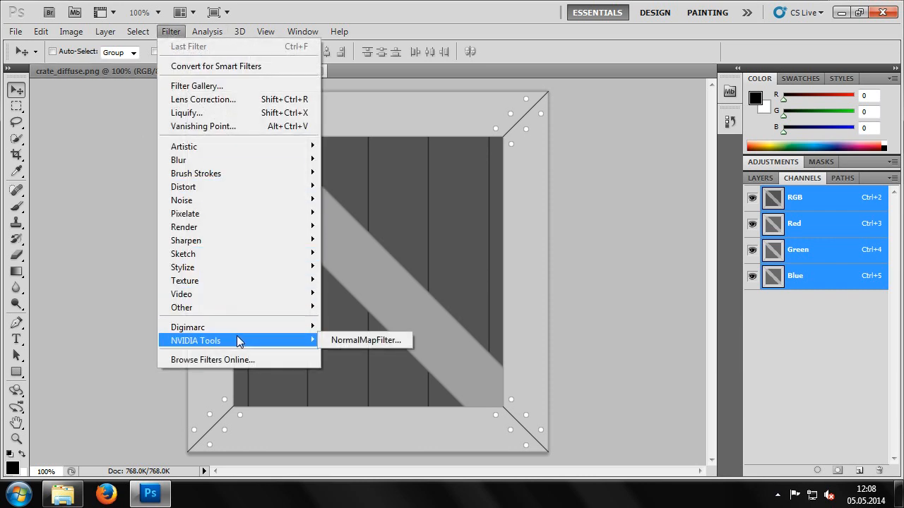
pyautogui.click(341, 340)
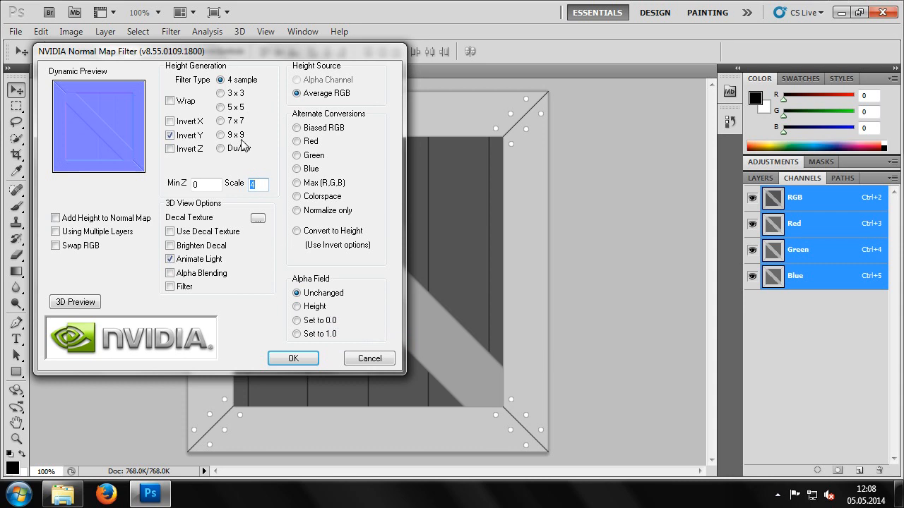
pyautogui.click(241, 80)
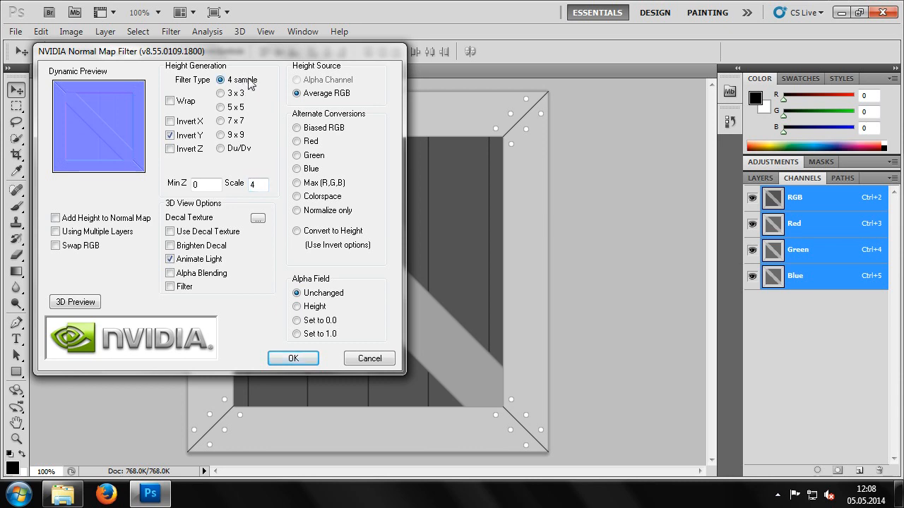
pyautogui.click(185, 140)
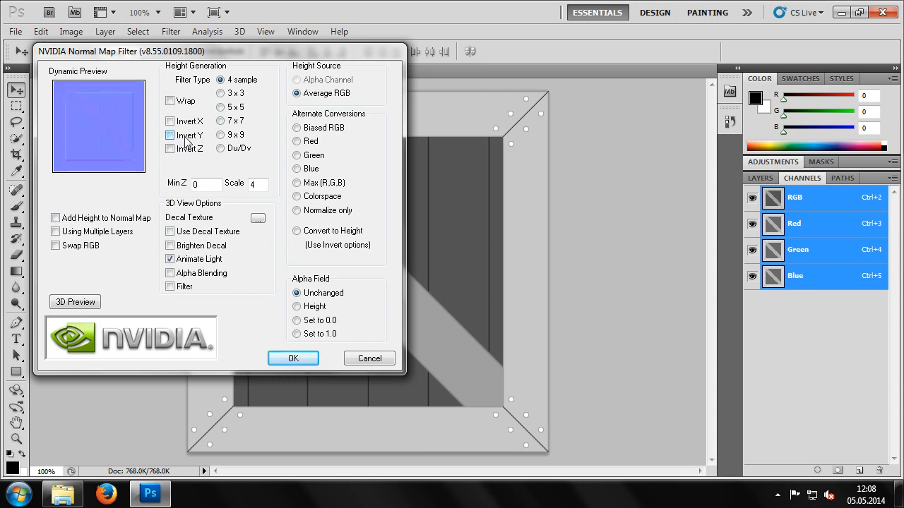
pyautogui.click(185, 139)
# Step: Use Average RGB as the height source with the alpha field unchanged, and apply the normal map filter
pyautogui.click(333, 96)
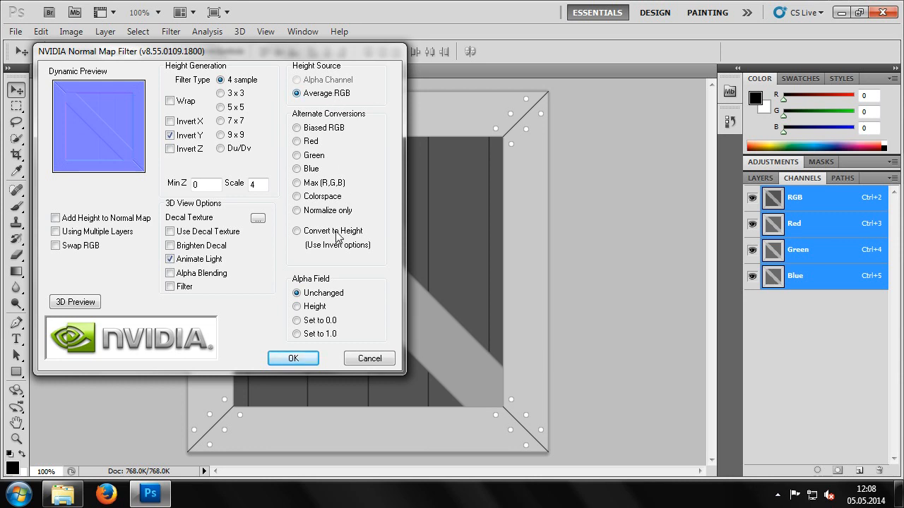
pyautogui.click(330, 293)
pyautogui.doubleClick(203, 184)
pyautogui.press('Tab')
pyautogui.click(298, 361)
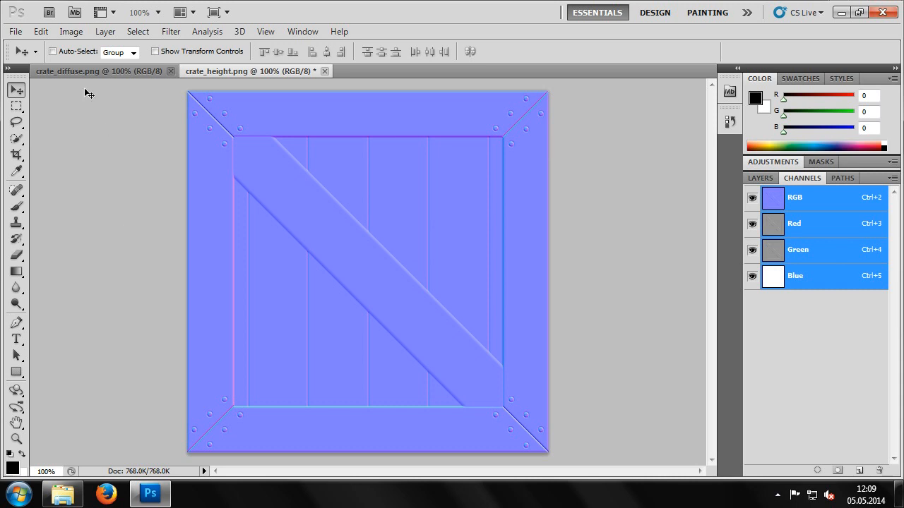
# Step: Save the generated normal map as a new file in D3D/DDS format in the crateTest folder
pyautogui.click(15, 31)
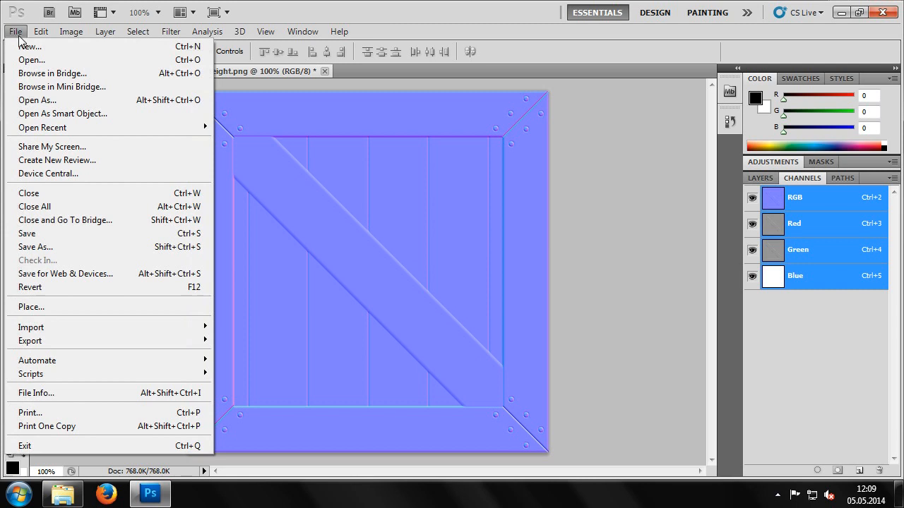
pyautogui.click(75, 246)
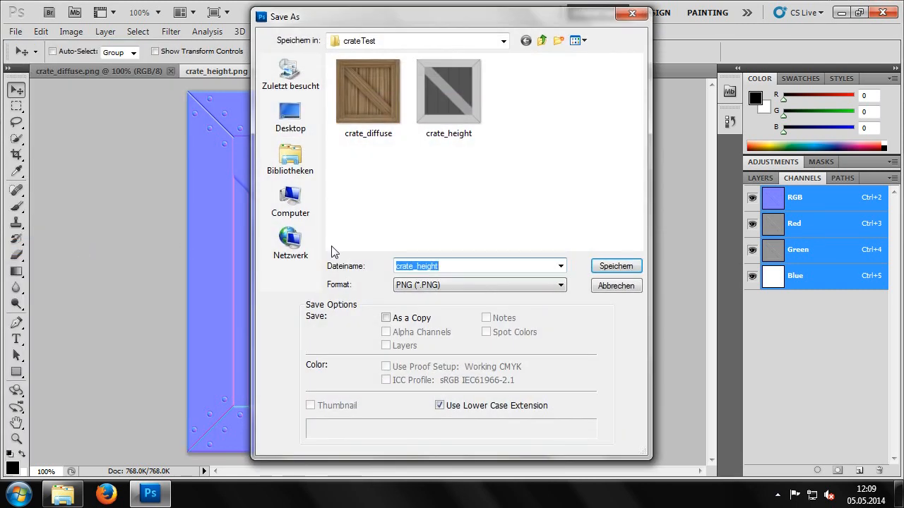
pyautogui.click(436, 285)
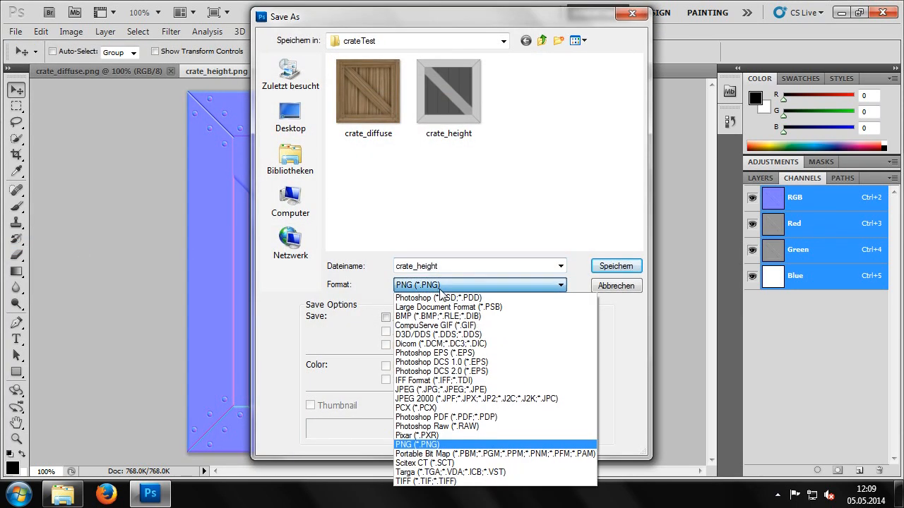
pyautogui.click(545, 340)
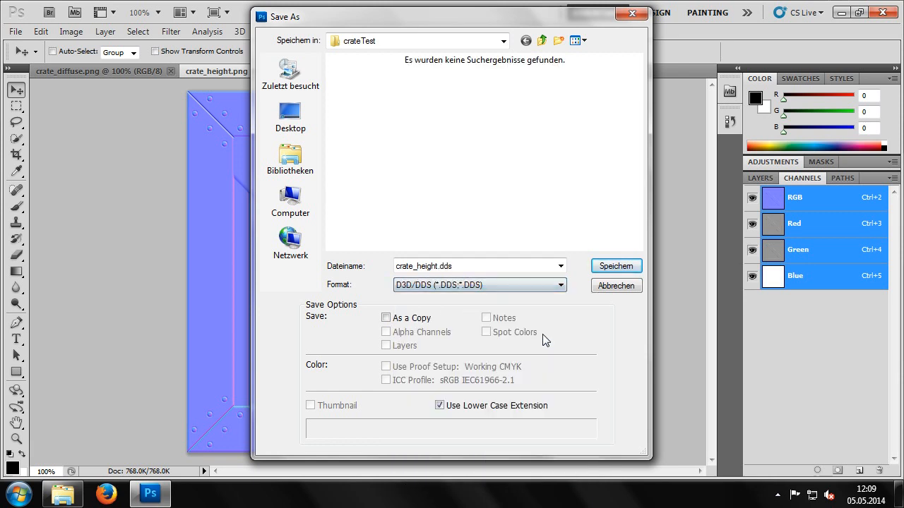
pyautogui.click(606, 268)
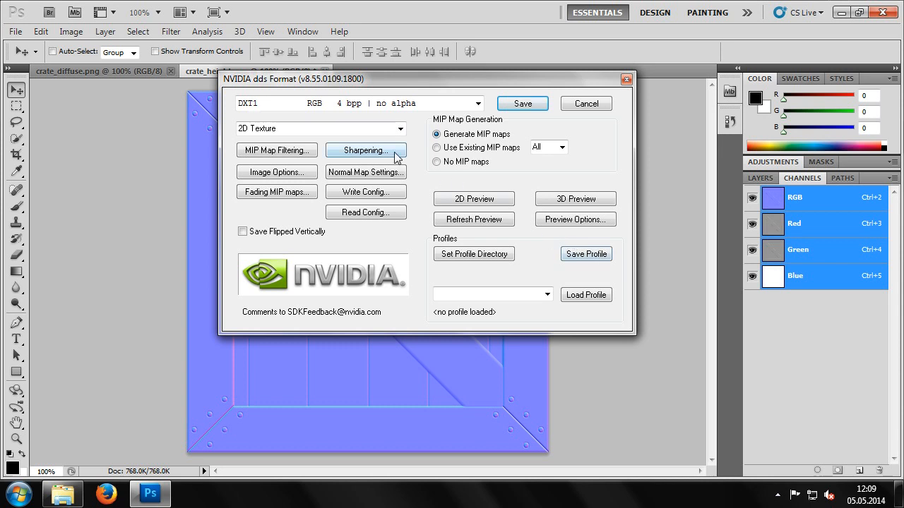
# Step: Save crate_height.dds as DXT1 RGB 4 bpp without alpha and with generated MIP maps, and close the image
pyautogui.click(478, 103)
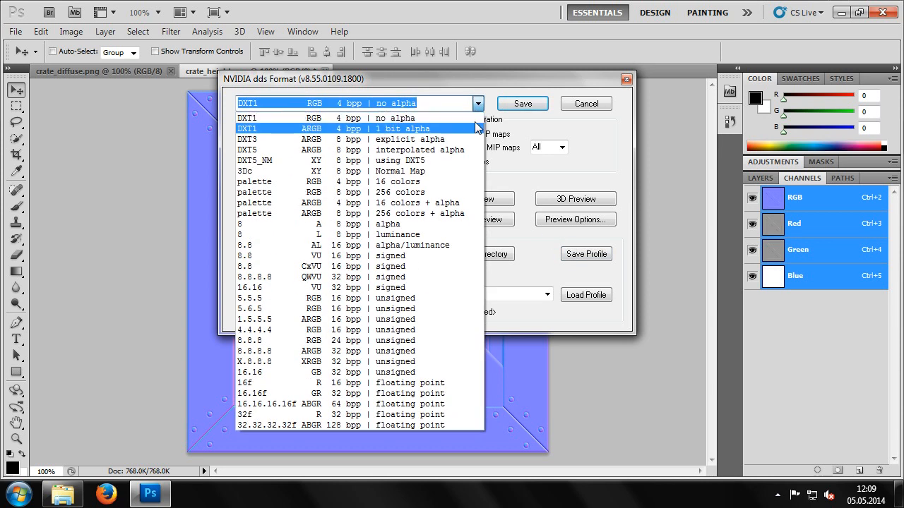
pyautogui.click(473, 119)
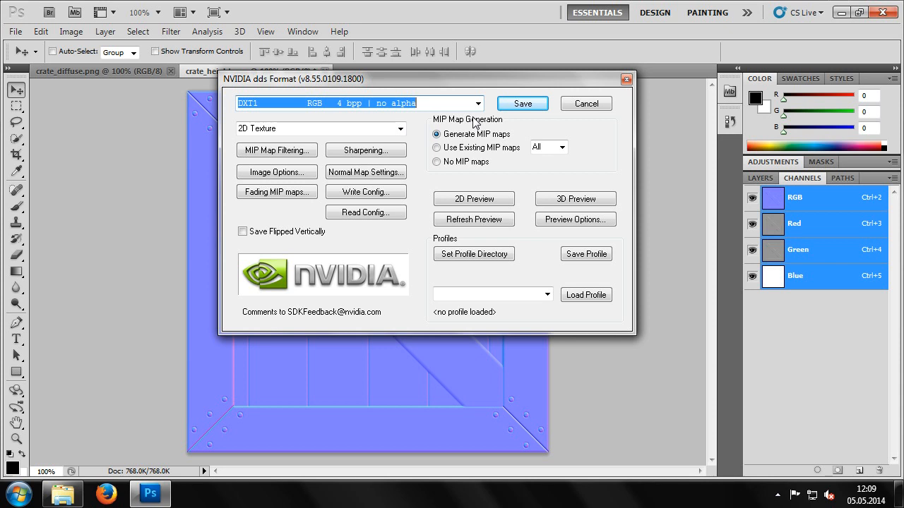
pyautogui.click(506, 138)
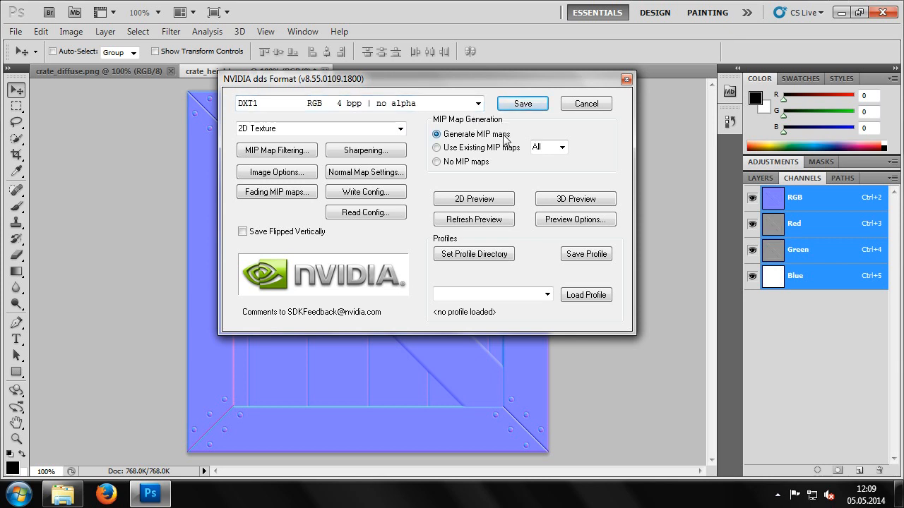
pyautogui.click(563, 148)
pyautogui.click(564, 154)
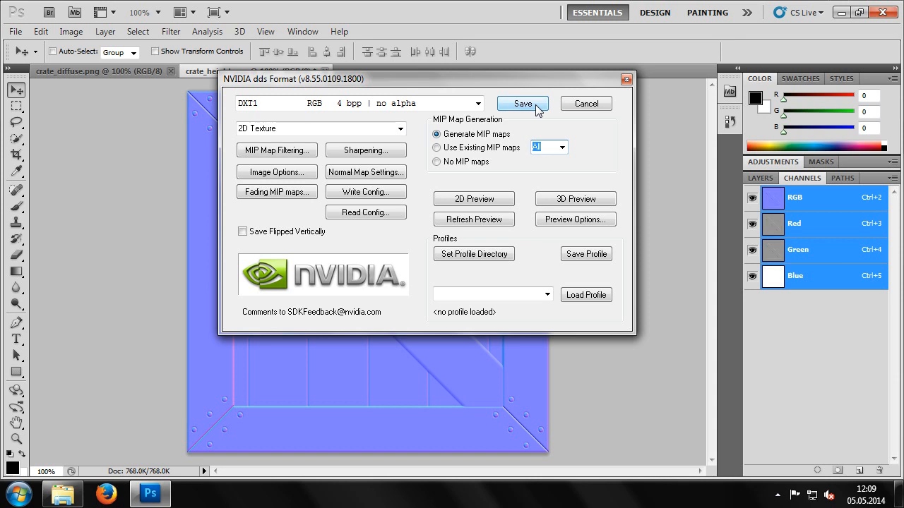
pyautogui.click(523, 104)
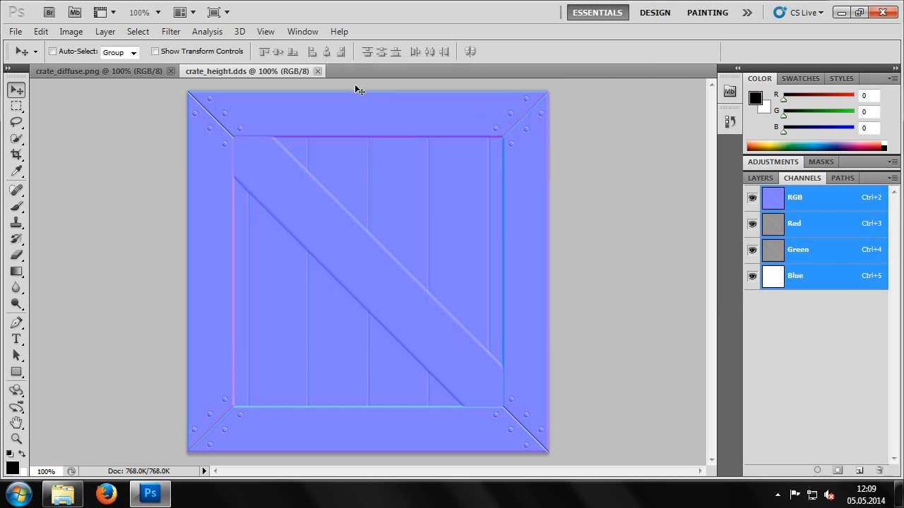
pyautogui.click(318, 71)
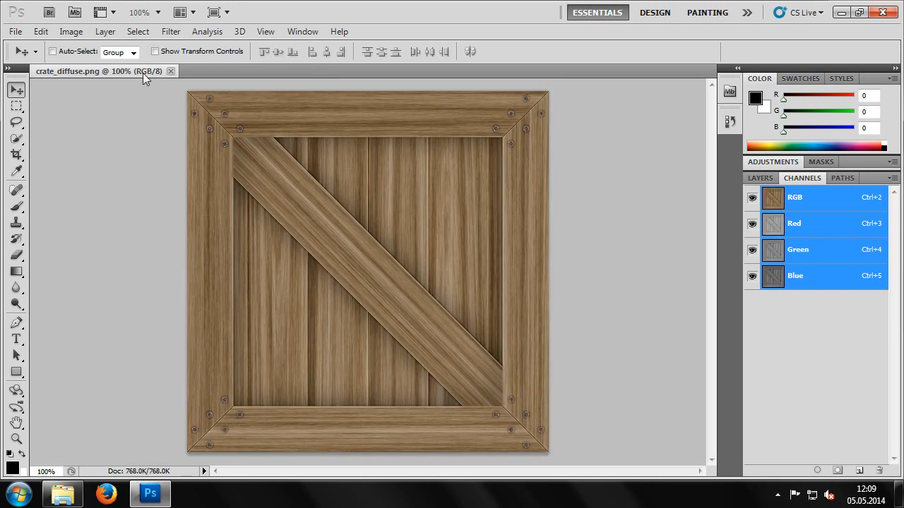
# Step: Save the crate_diffuse image as crate_diffuse.dds in D3D/DDS format with the same DXT1 settings, and close it
pyautogui.click(15, 31)
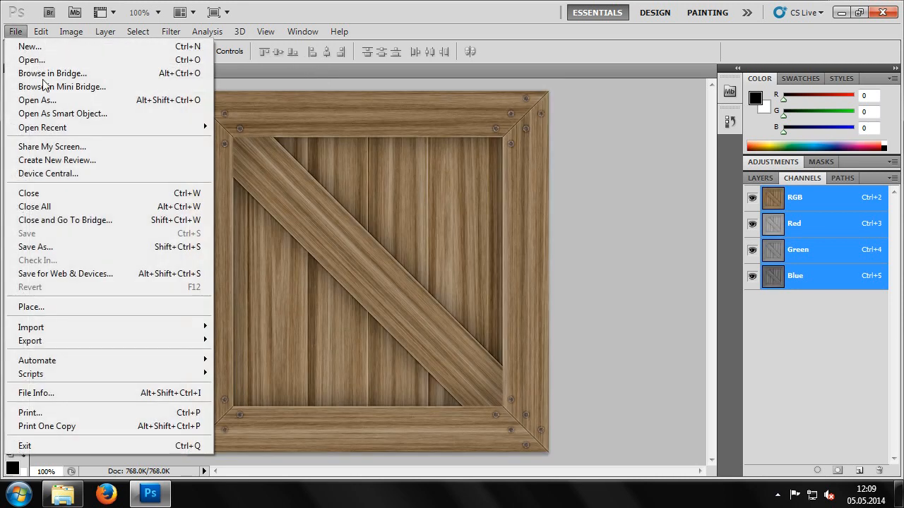
pyautogui.click(87, 247)
pyautogui.click(460, 285)
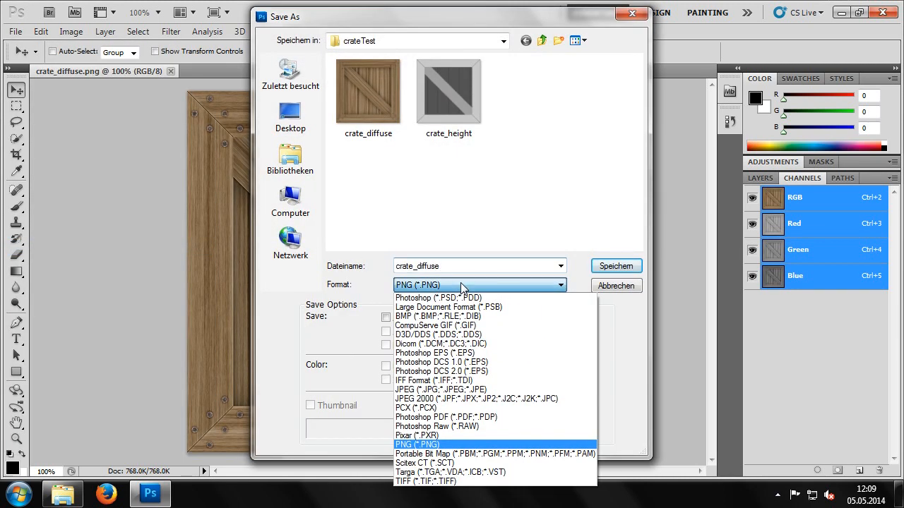
pyautogui.click(492, 335)
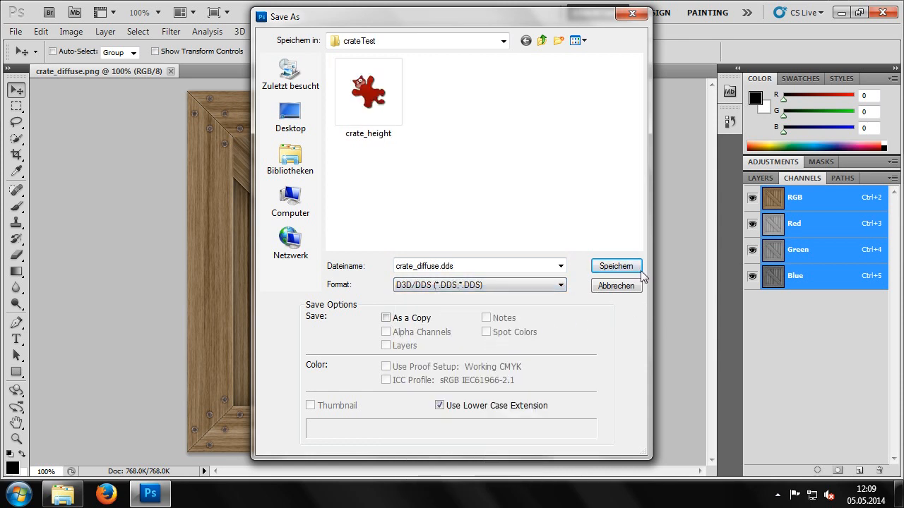
pyautogui.click(616, 266)
pyautogui.click(522, 104)
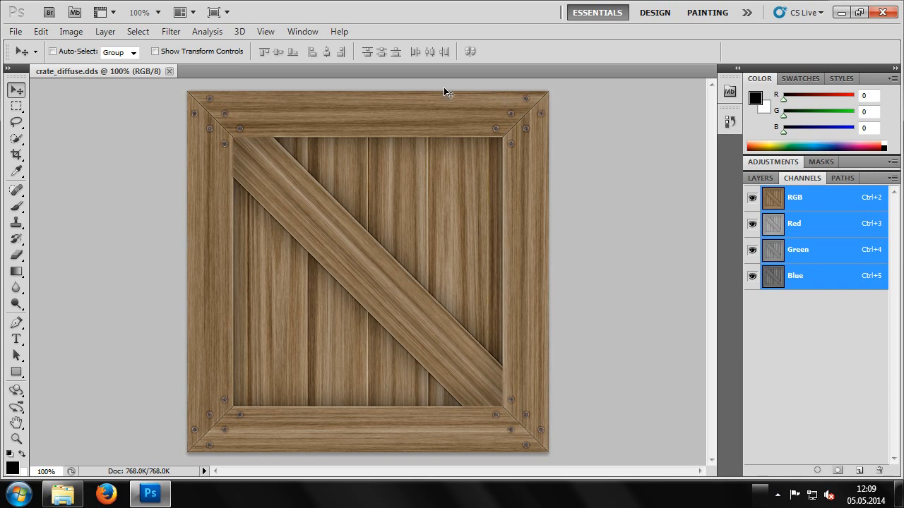
pyautogui.click(169, 70)
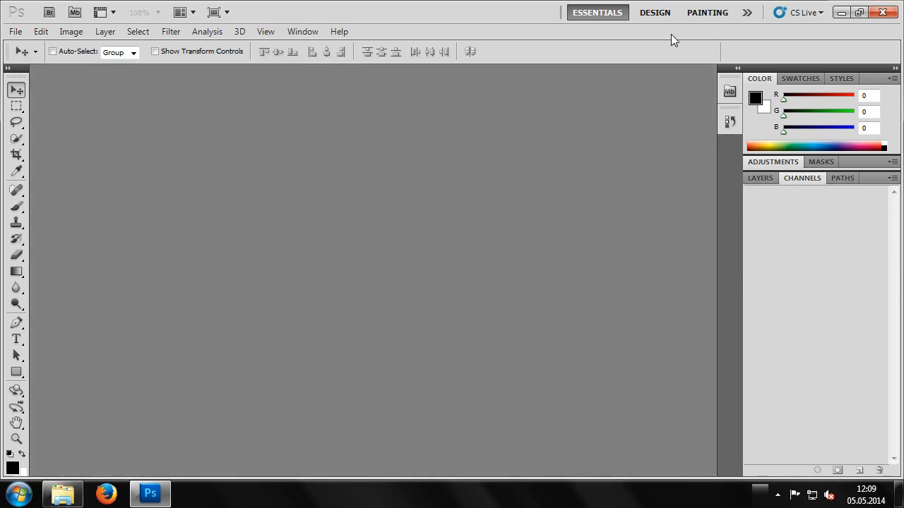
# Step: Switch to GIANTS Editor by opening crate.i3d, dismiss the welcome window, and enlarge the 3D viewport over the Scripting area
pyautogui.click(842, 12)
pyautogui.doubleClick(314, 254)
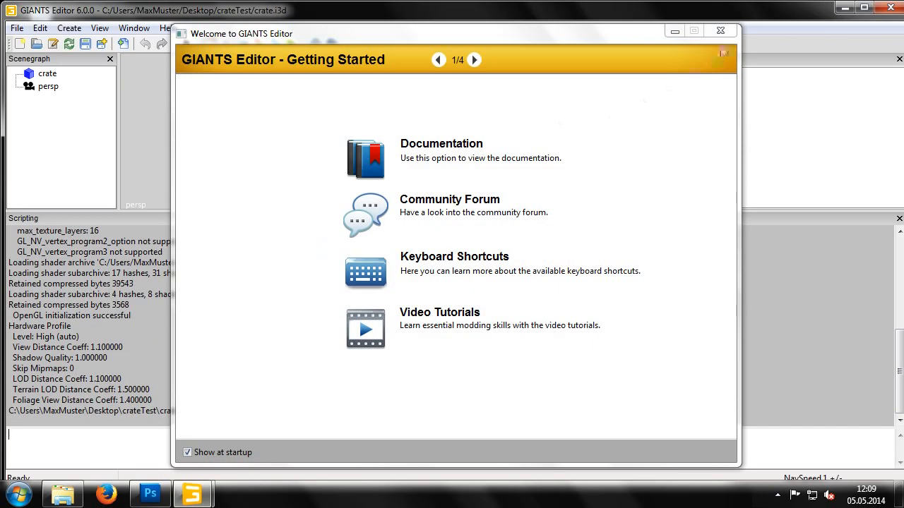
pyautogui.click(725, 32)
pyautogui.click(46, 74)
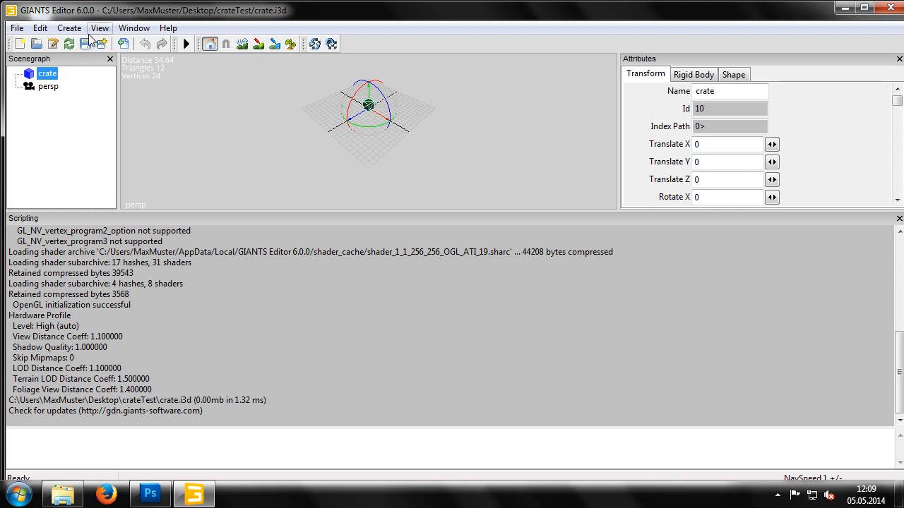
pyautogui.moveTo(398, 211); pyautogui.dragTo(374, 374)
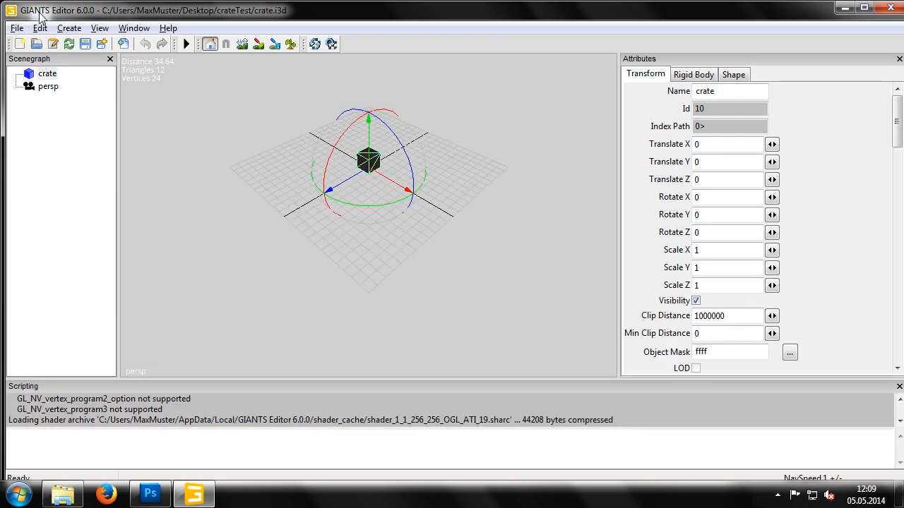
# Step: Add a light to the crate scene and select it with the textured crate in close view
pyautogui.click(69, 28)
pyautogui.click(85, 60)
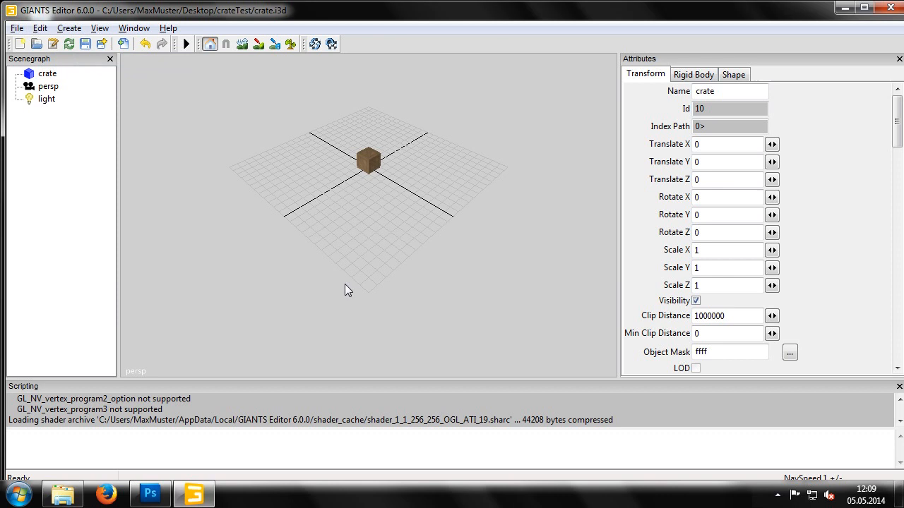
pyautogui.scroll(1, 347, 288)
pyautogui.scroll(2, 336, 184)
pyautogui.scroll(4, 355, 260)
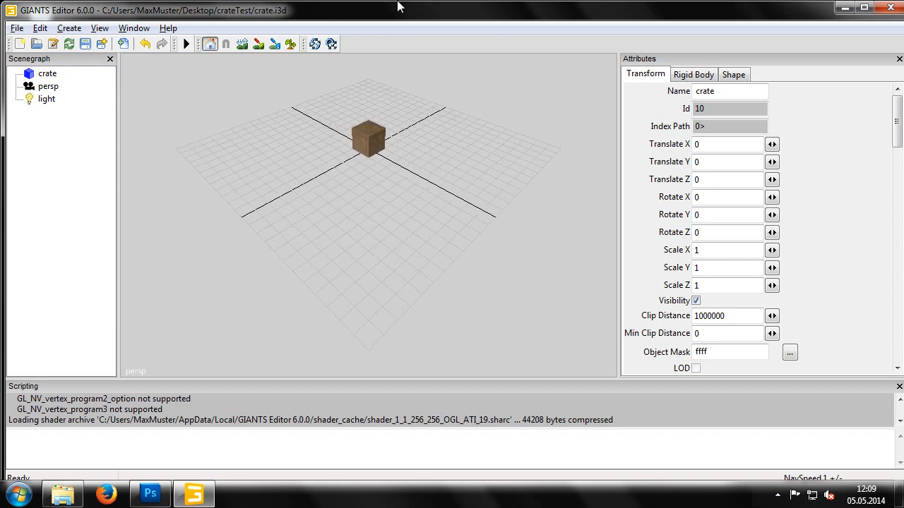
pyautogui.moveTo(354, 354); pyautogui.dragTo(417, 205)
pyautogui.moveTo(363, 328); pyautogui.dragTo(480, 6)
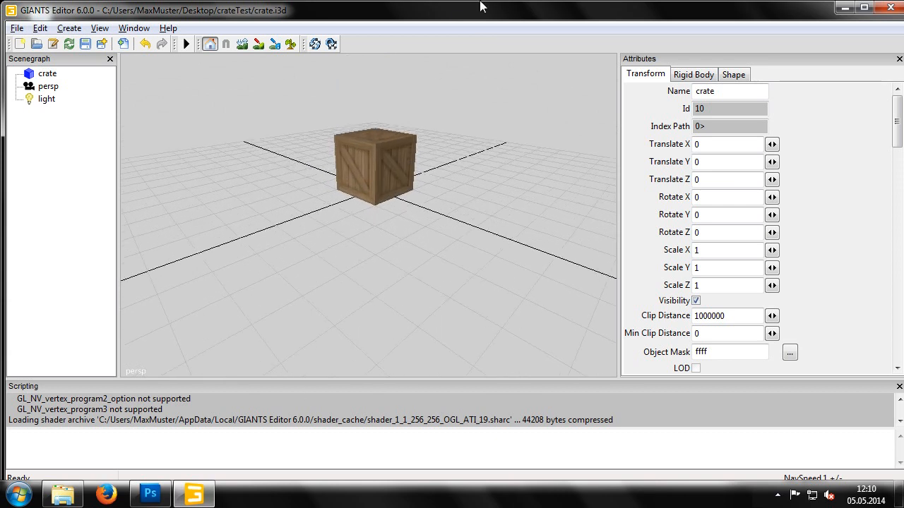
pyautogui.moveTo(346, 300); pyautogui.dragTo(269, 178)
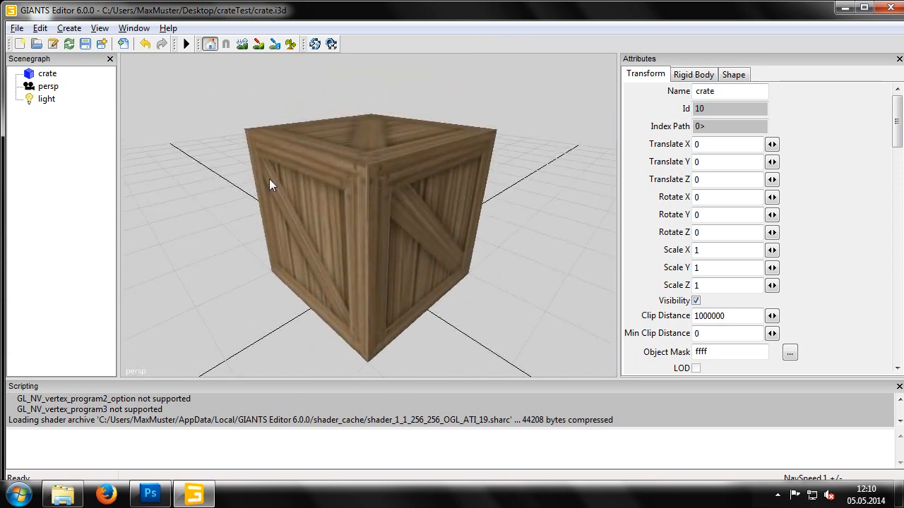
pyautogui.click(49, 99)
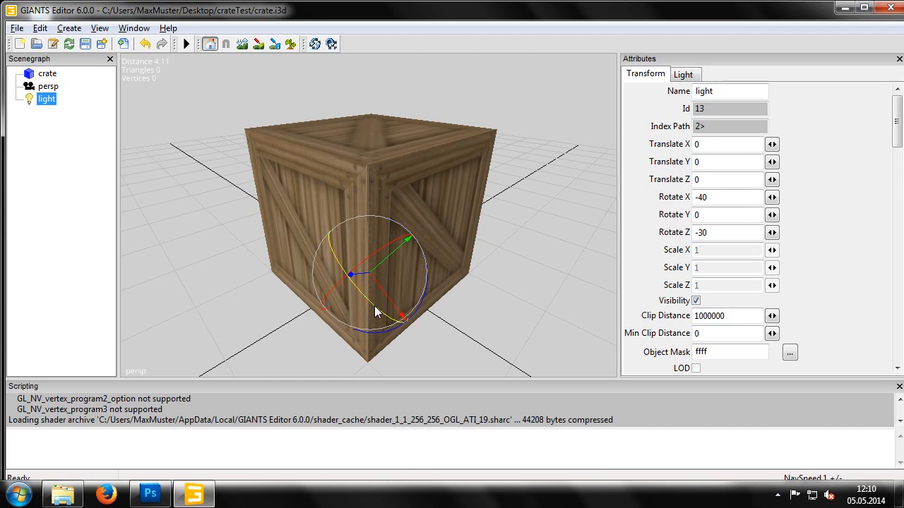